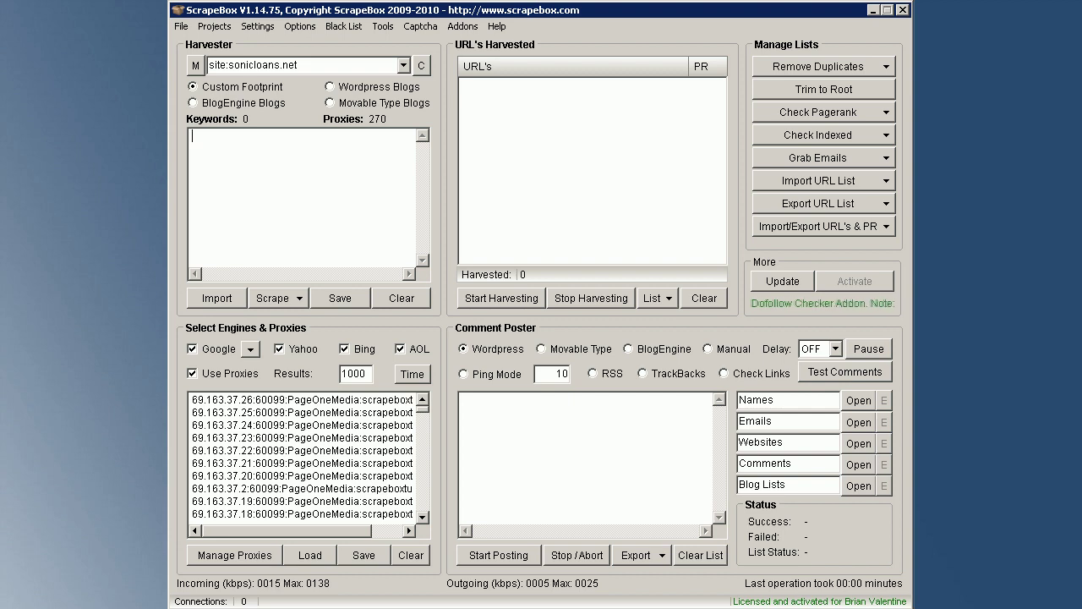
Step: Set the harvester to BlogEngine blogs, clear the custom footprint, and enter the keywords "golf clubs" and "golf bags" on separate lines
left_click(193, 102)
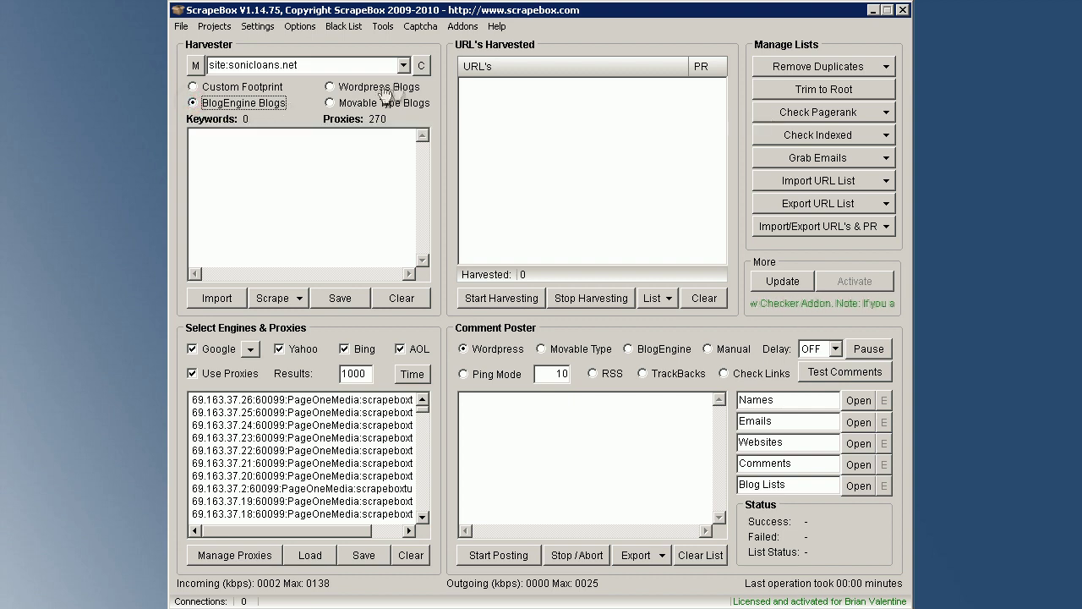
left_click(422, 66)
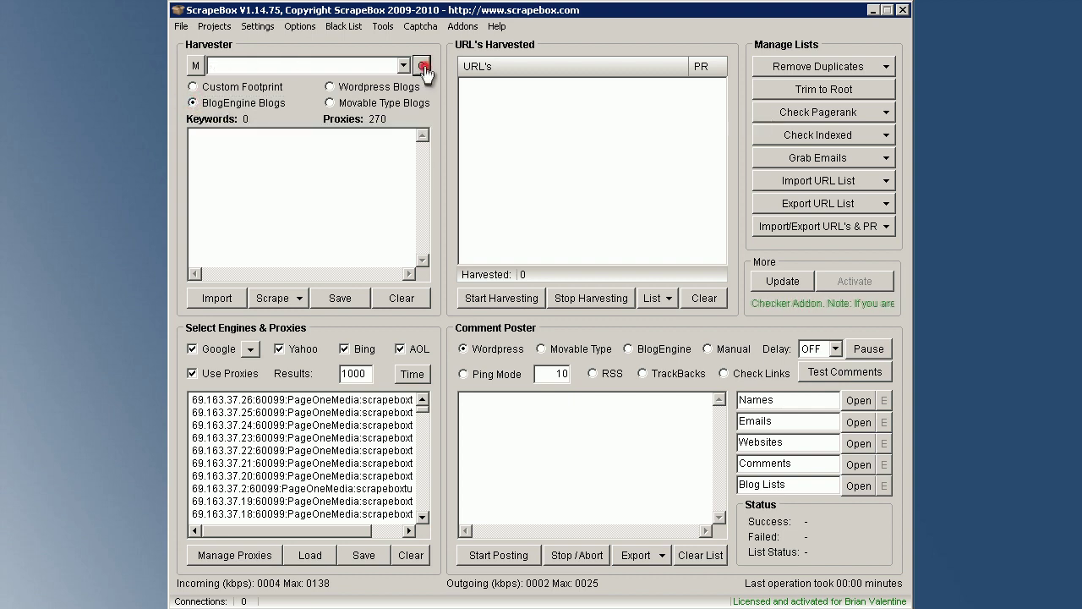
left_click(217, 159)
type("golf clubs golf bags")
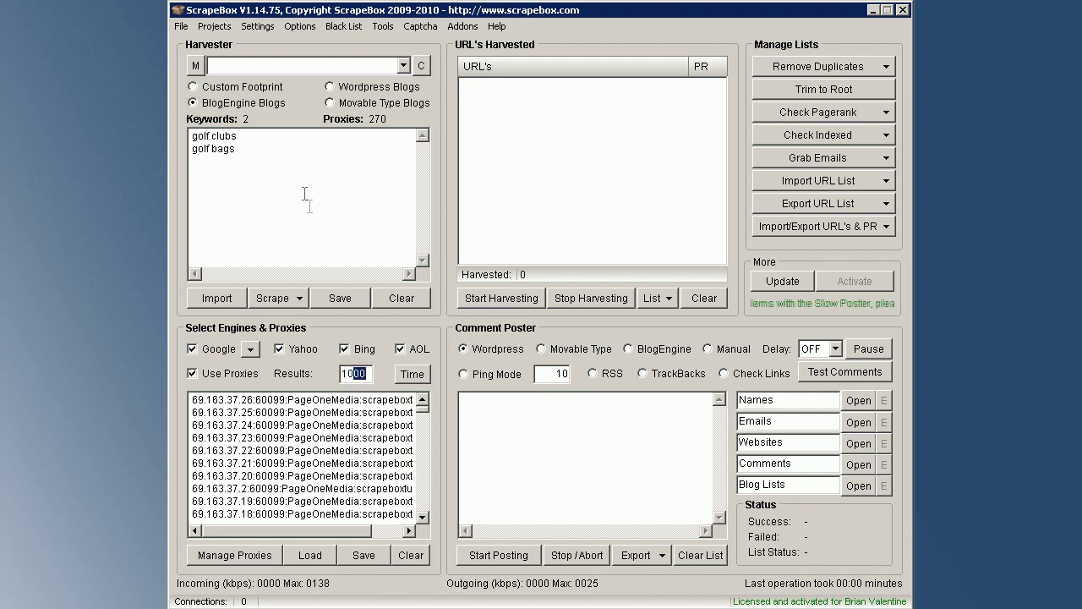
Step: Limit the results to 10, harvest URLs for the keywords, and close the harvest completion and keyword statistics windows
key("BackSpace")
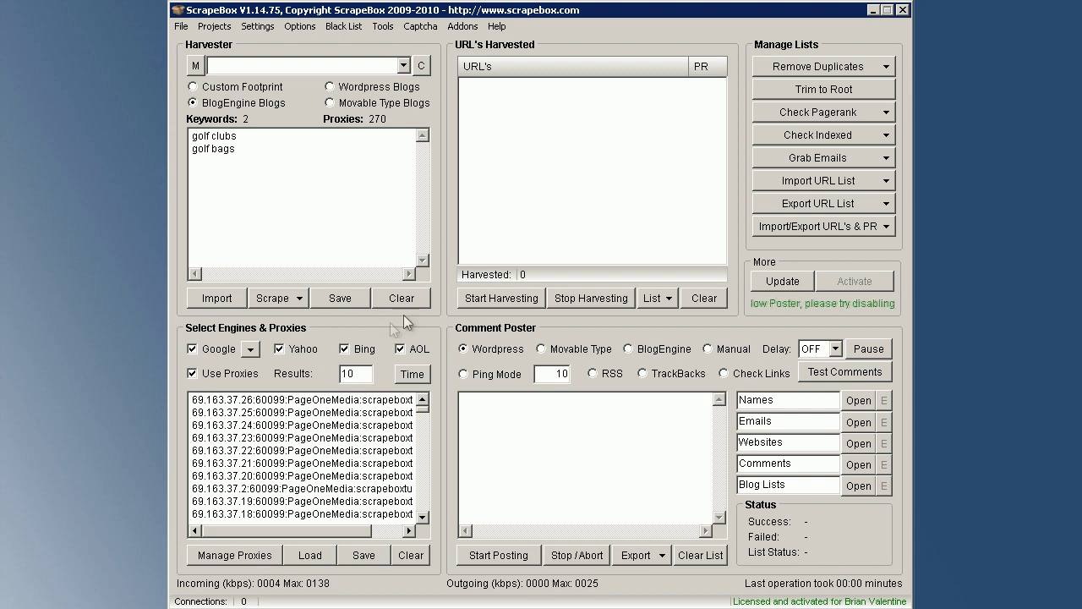
left_click(497, 298)
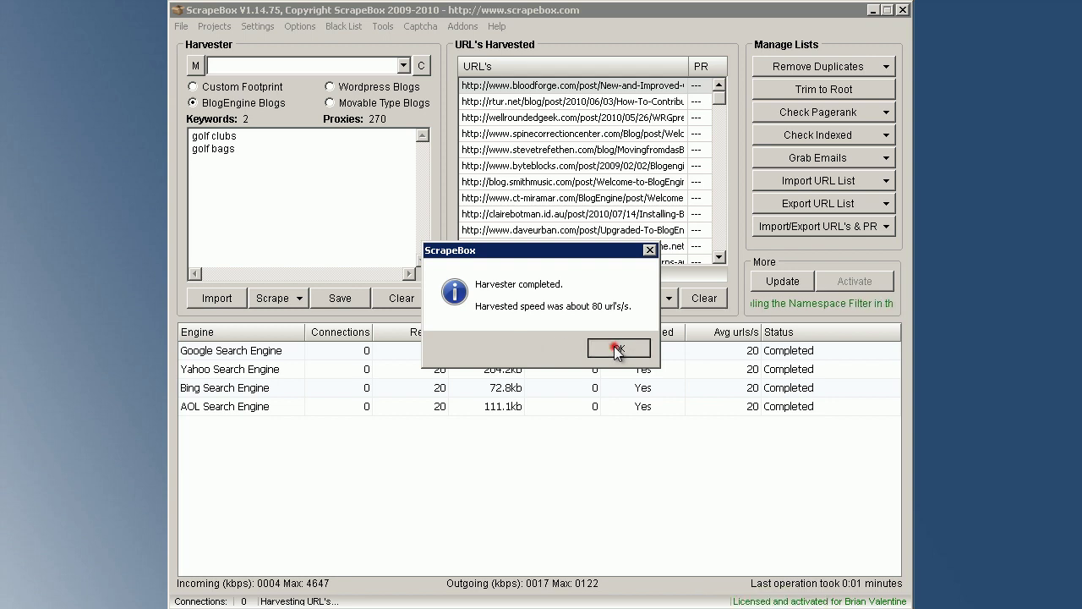
left_click(616, 348)
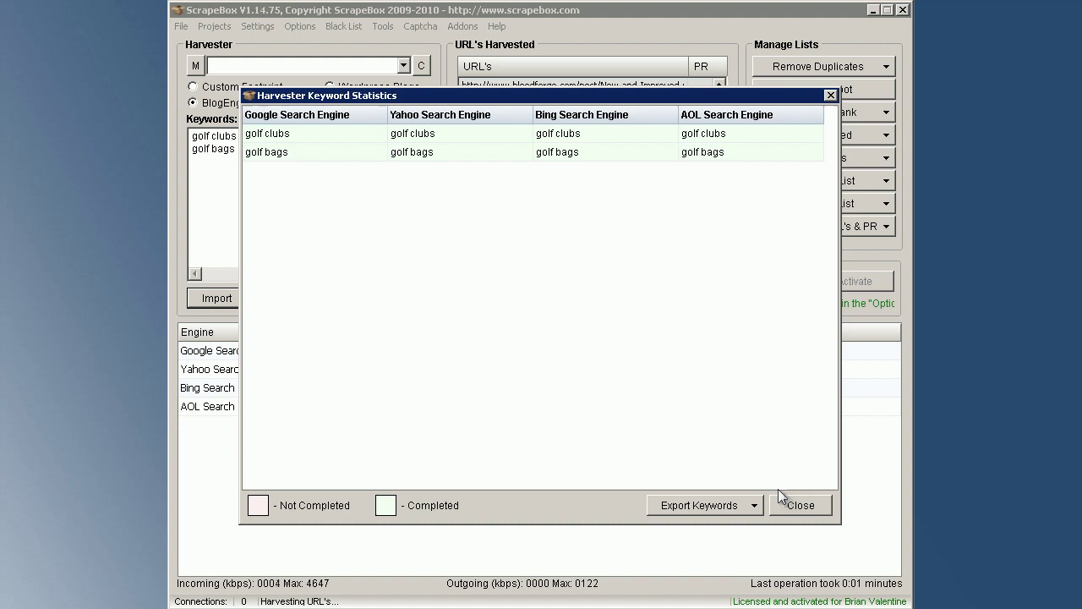
left_click(797, 505)
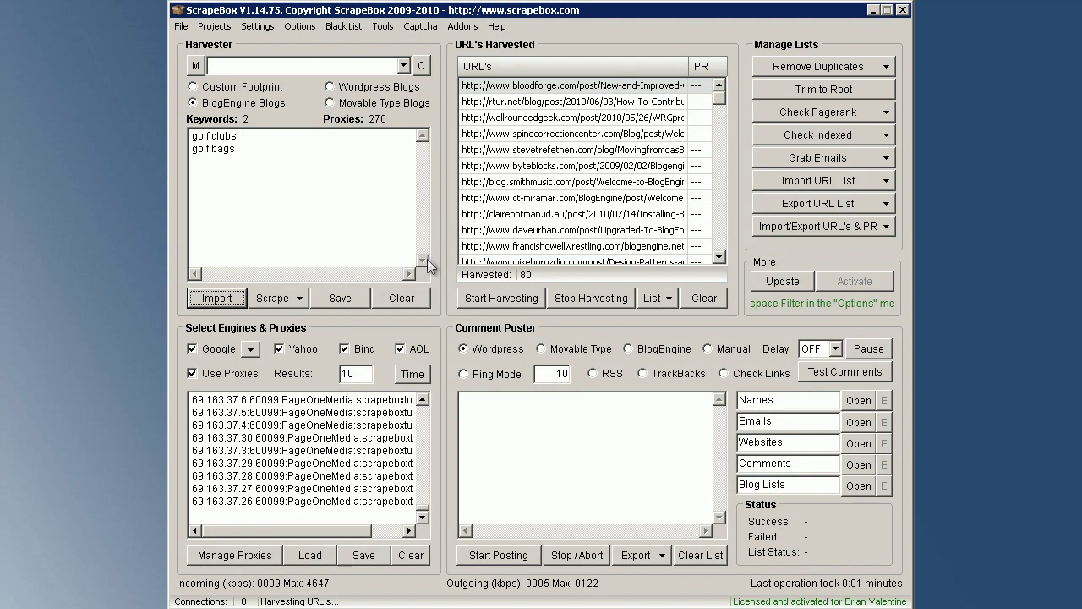
Step: Remove all duplicate URLs from the harvested list
left_click(786, 67)
left_click(788, 86)
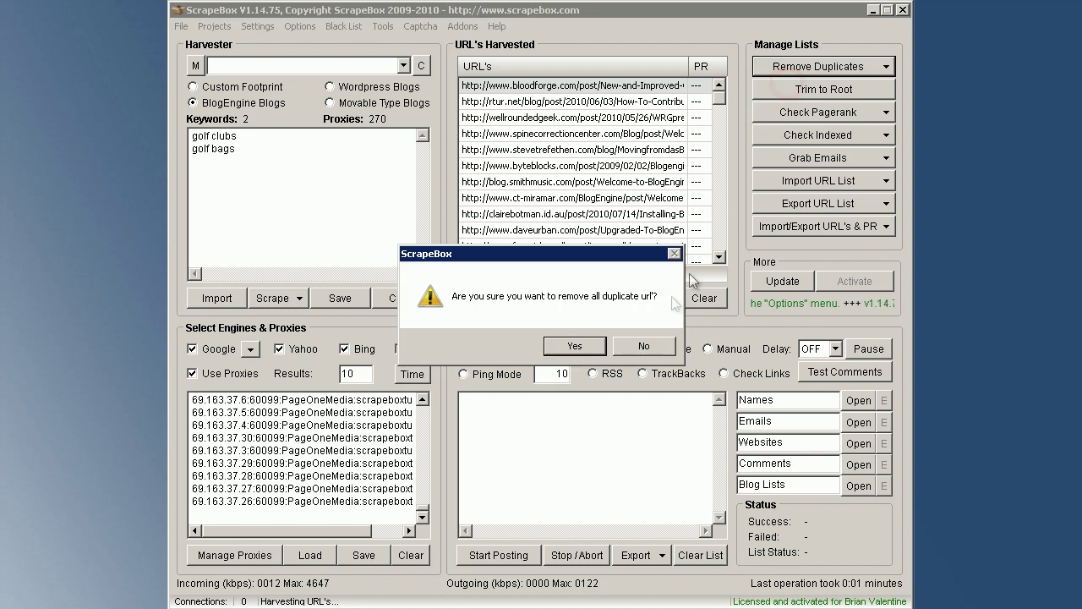
left_click(577, 348)
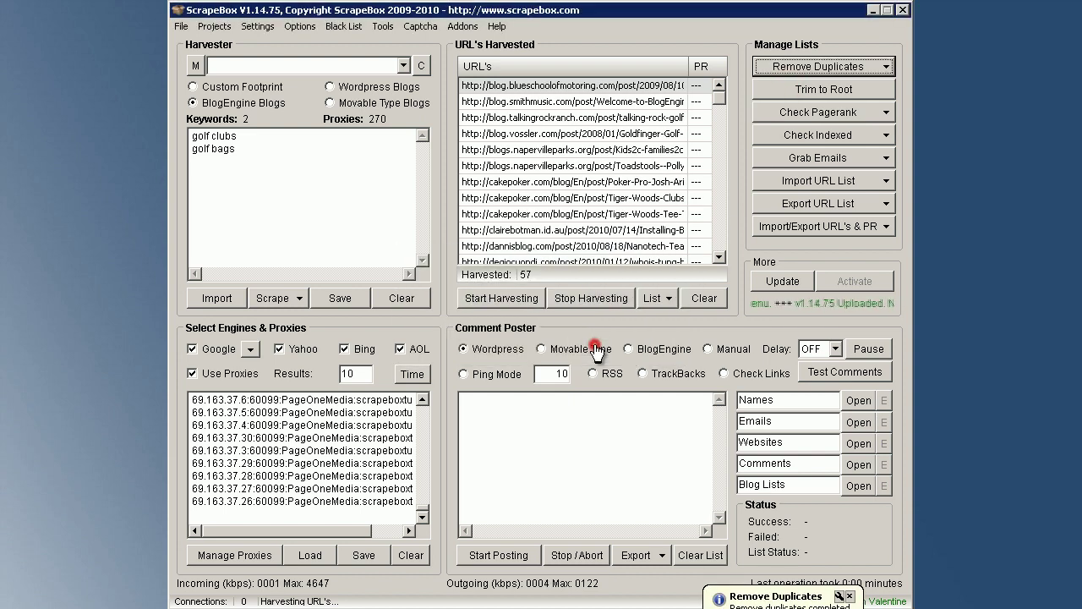
left_click(596, 347)
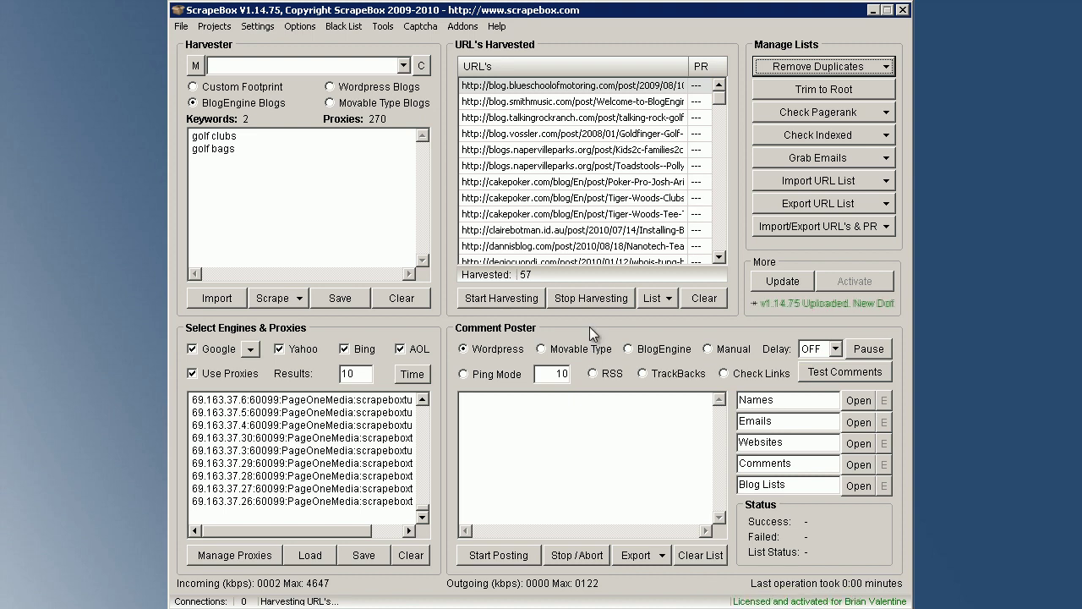
Step: Open the ScrapeBox Link Extractor addon and set it to external links with 72 connections
left_click(462, 26)
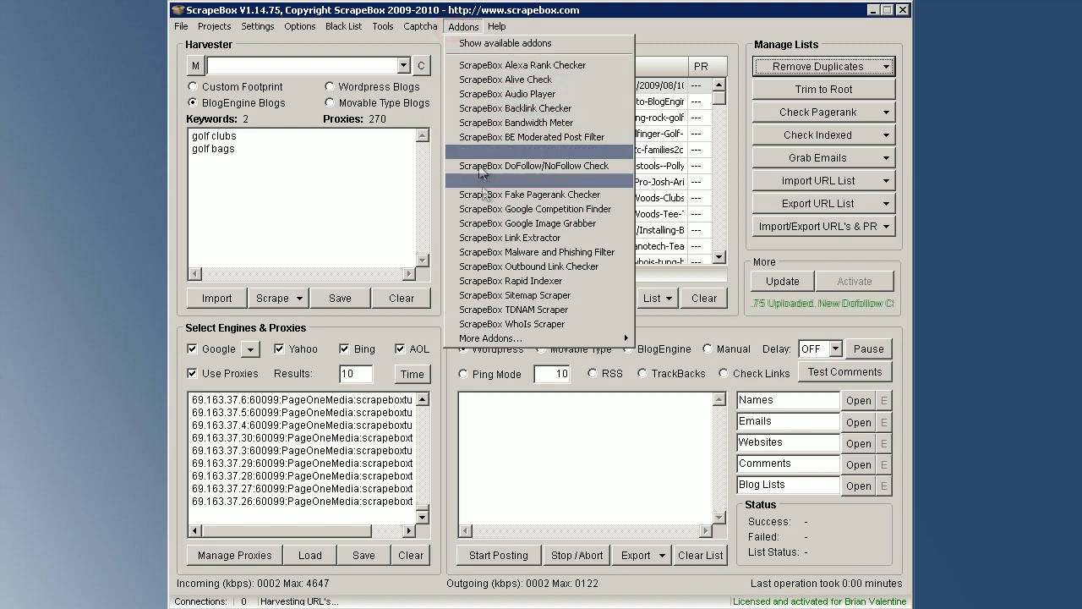
left_click(499, 237)
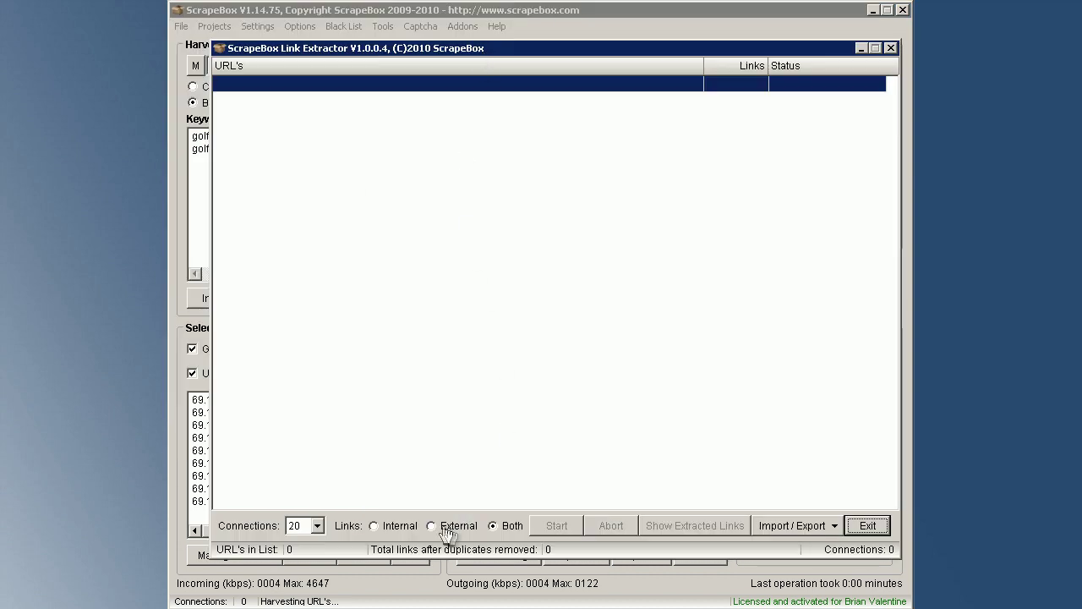
left_click(443, 526)
left_click(318, 526)
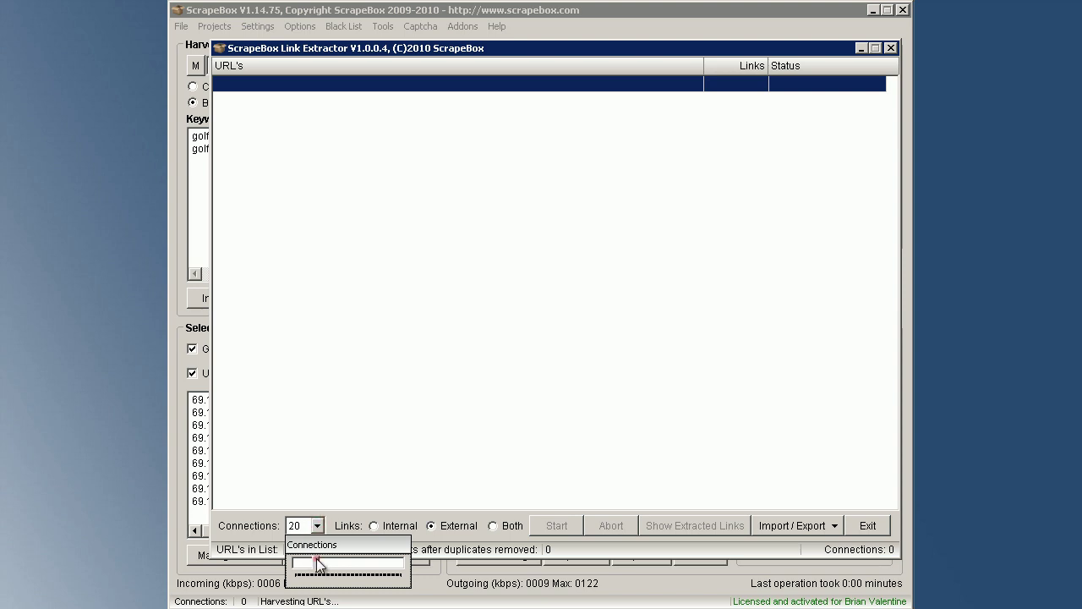
left_click_drag(313, 562, 375, 564)
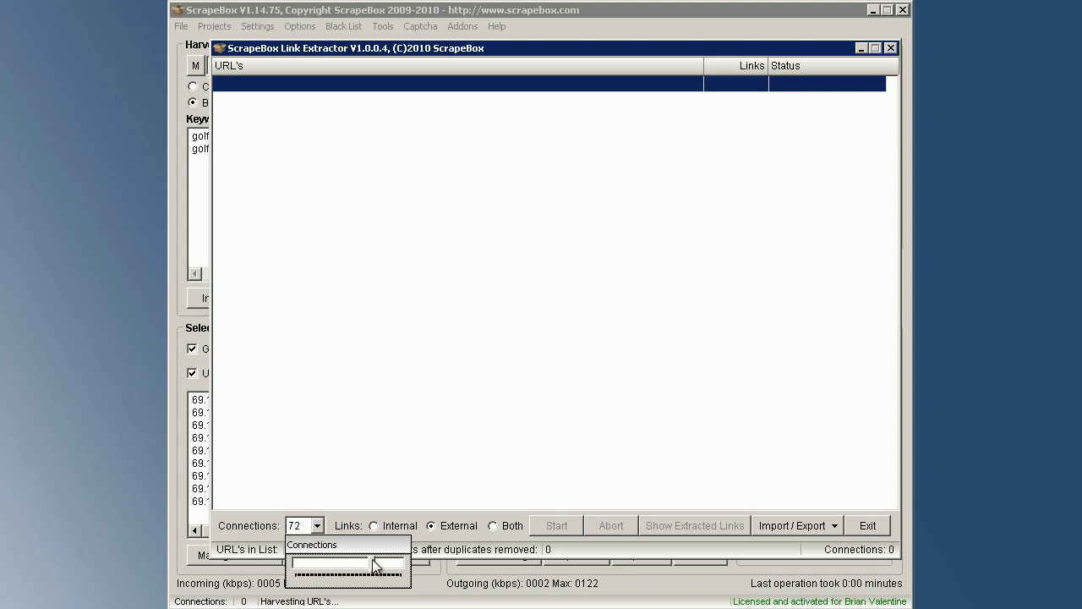
left_click(453, 463)
Step: Import the harvested URLs from ScrapeBox into the Link Extractor and run the link extraction
left_click(776, 526)
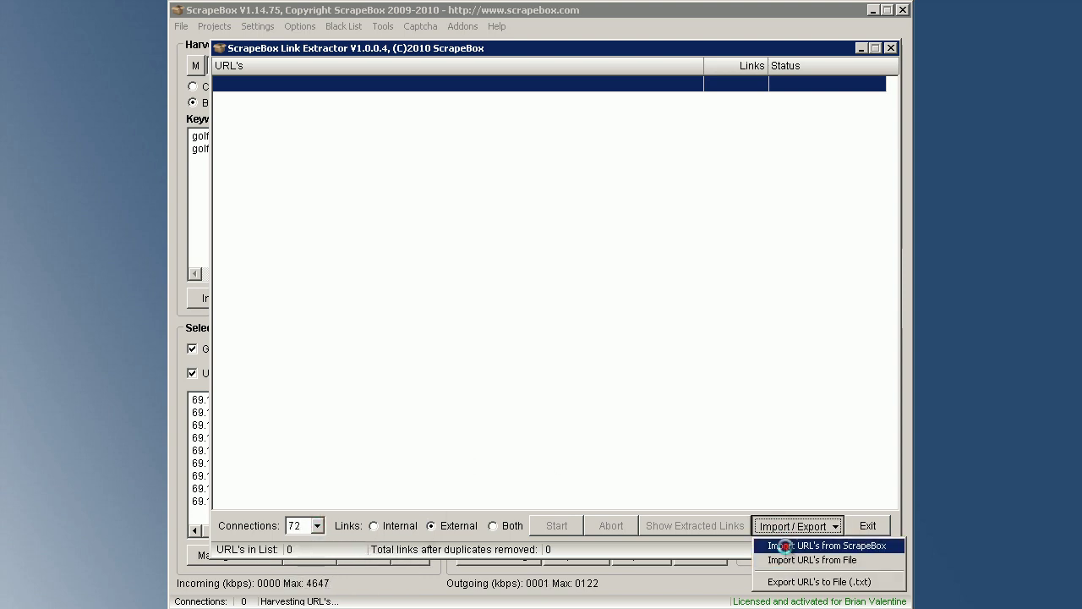
left_click(782, 545)
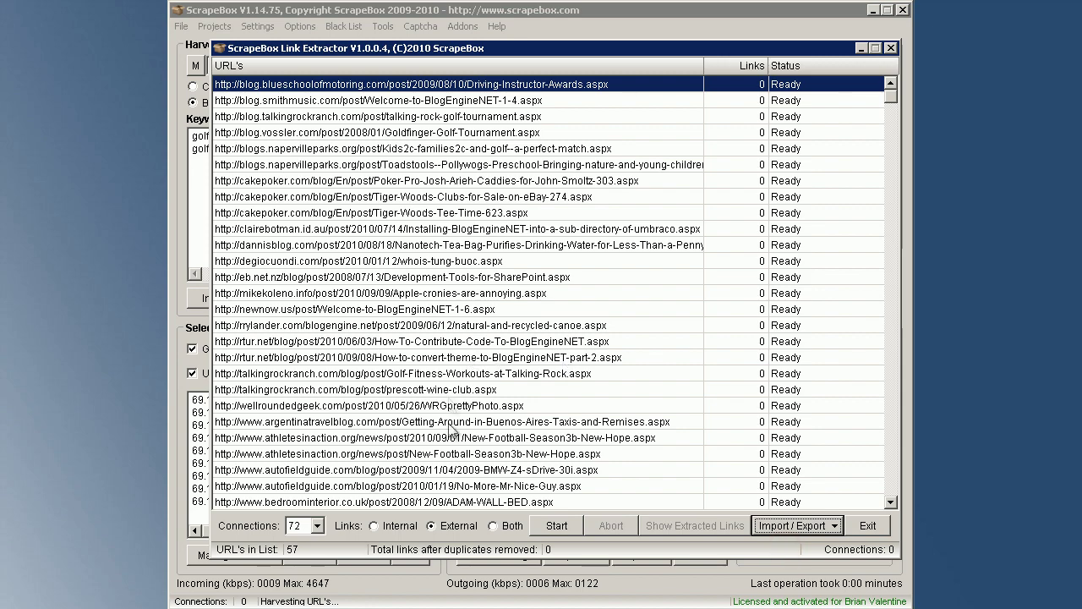
left_click(550, 525)
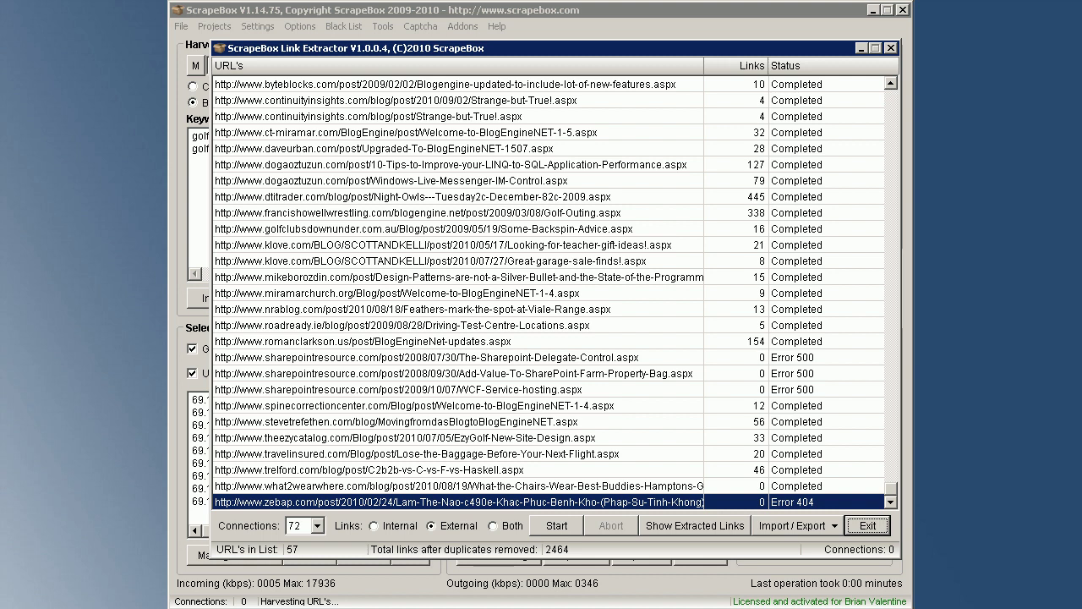
Step: Export the extracted links as the text file "New BE Links After Link Extractor" in the New BE Links folder, and exit the Link Extractor
left_click(777, 528)
left_click(768, 584)
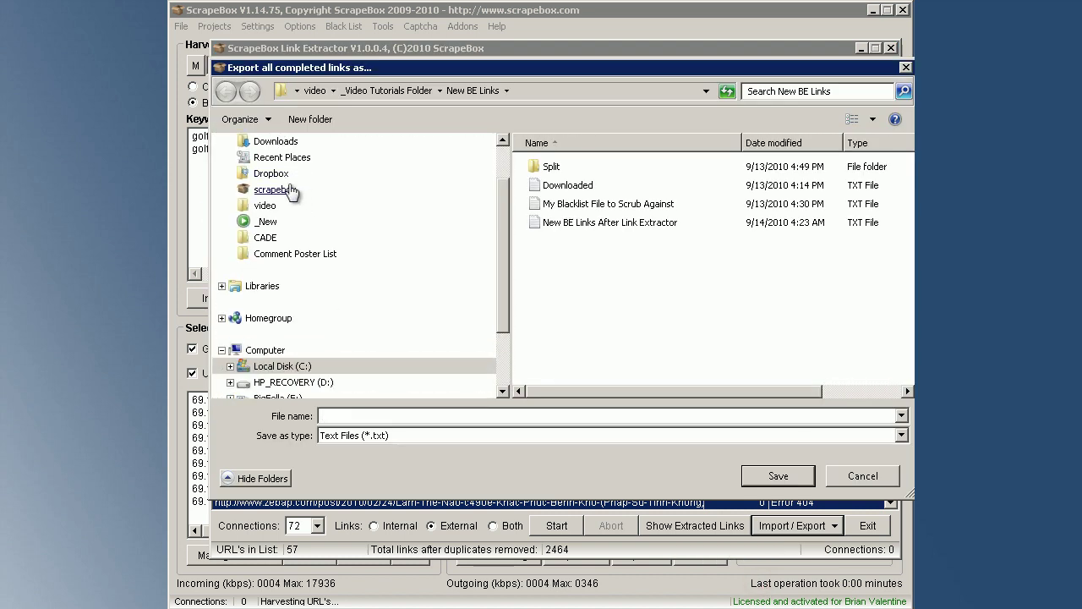
left_click(267, 205)
double_click(578, 166)
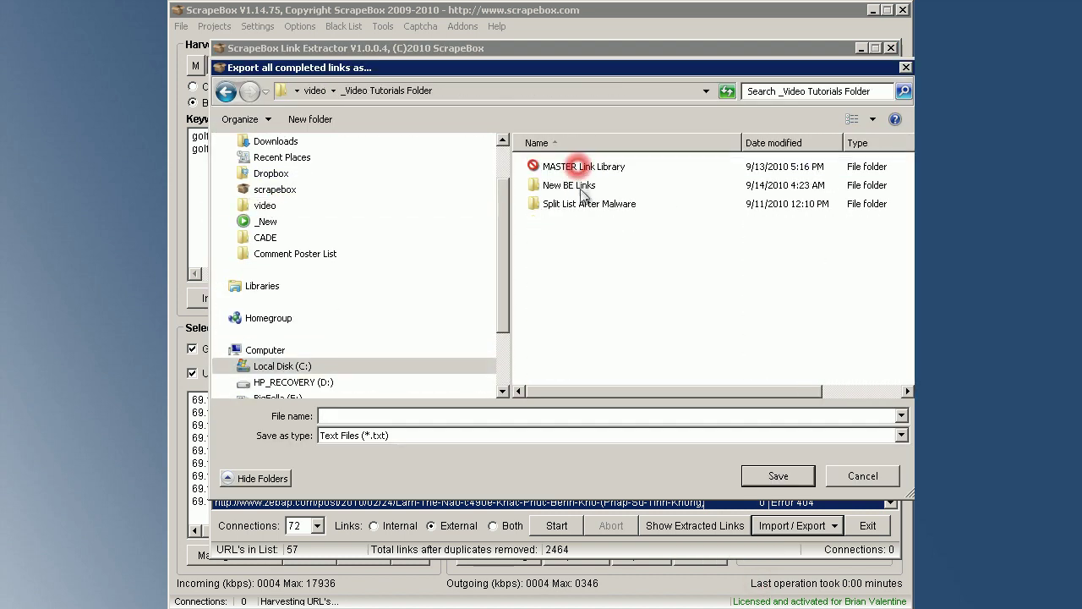
left_click(571, 187)
double_click(571, 191)
left_click(482, 413)
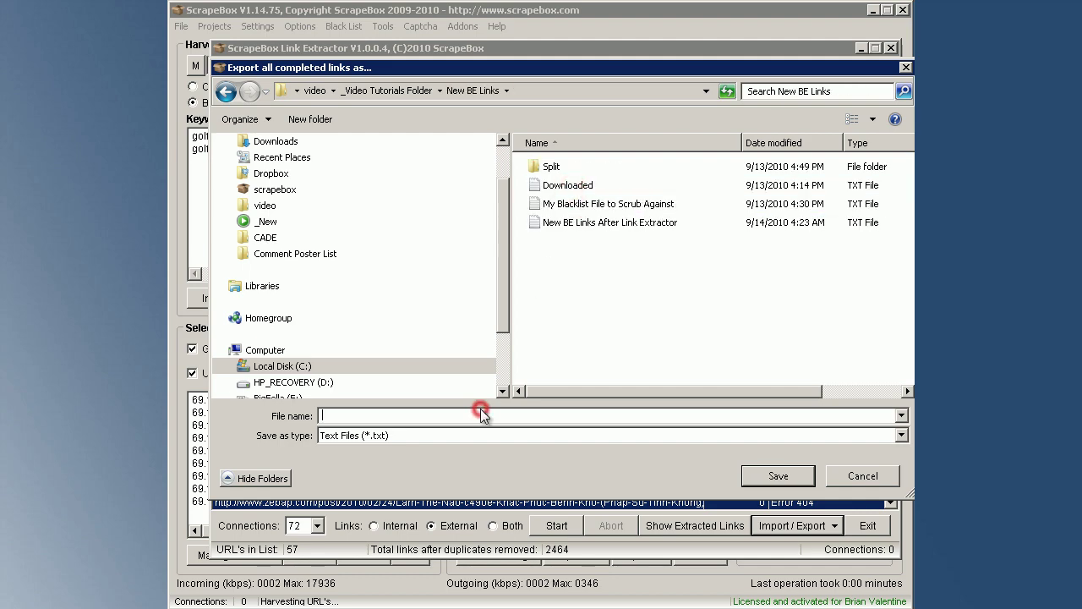
type("New BE Links After Link Extractor")
left_click(772, 476)
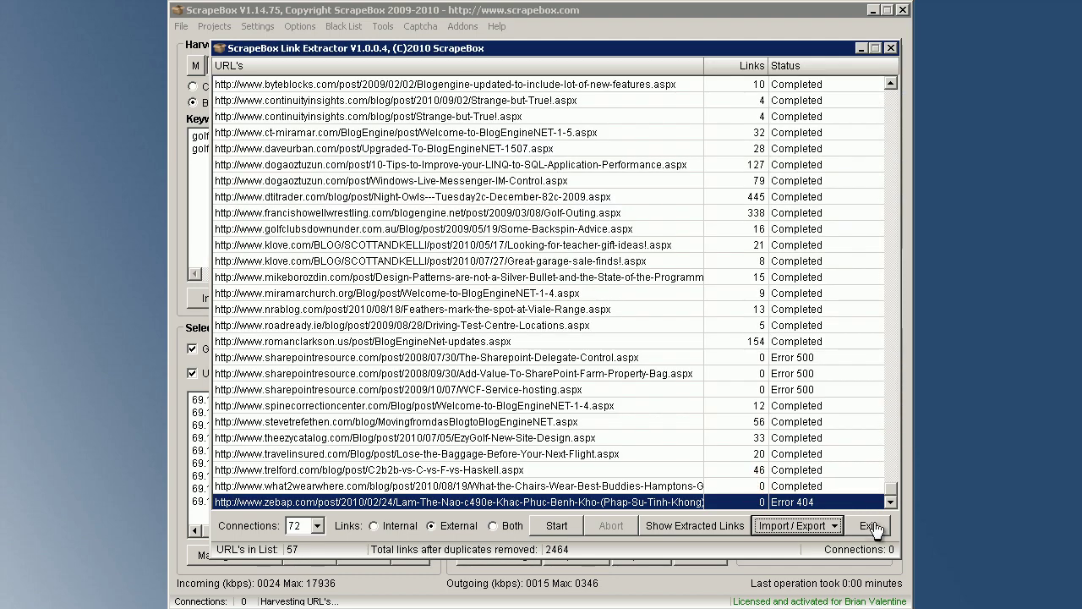
left_click(871, 526)
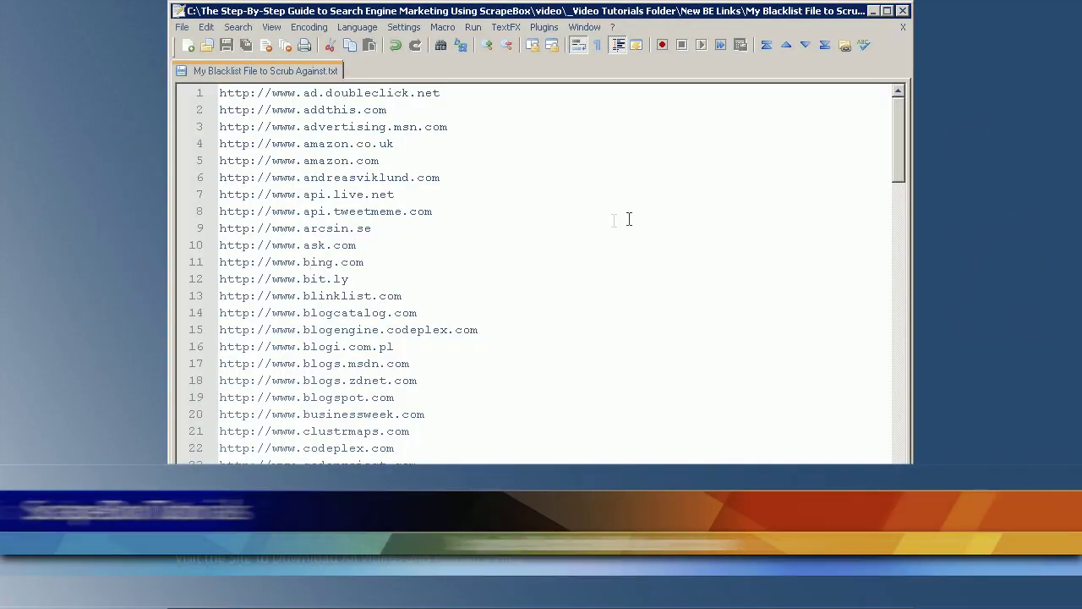
Step: Switch to the text editor and look through the domains listed in My Blacklist File to Scrub Against.txt
left_click(684, 211)
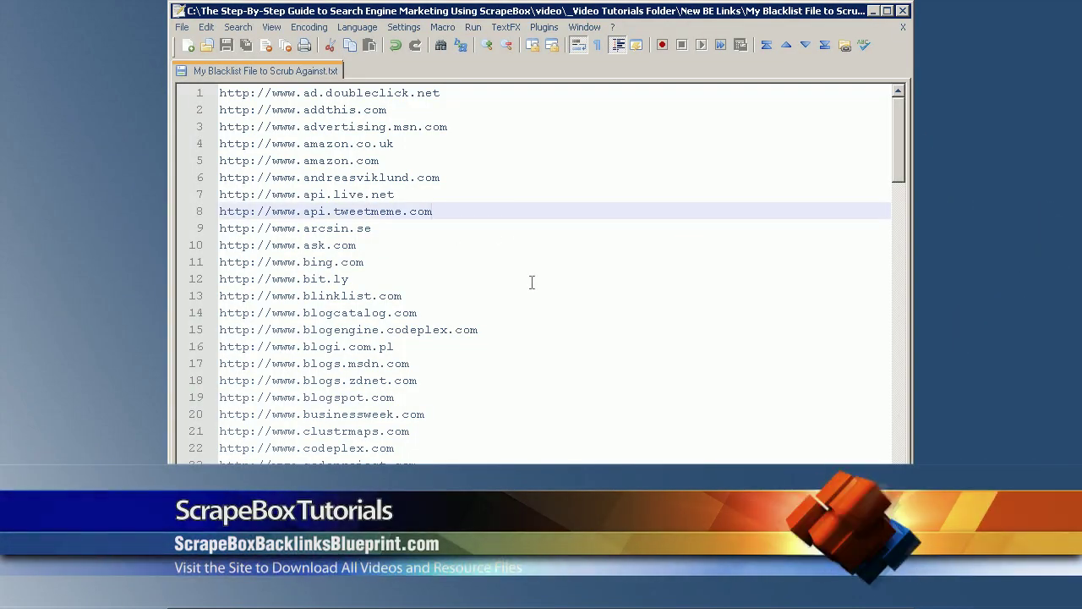
scroll(531, 282, "down", 2)
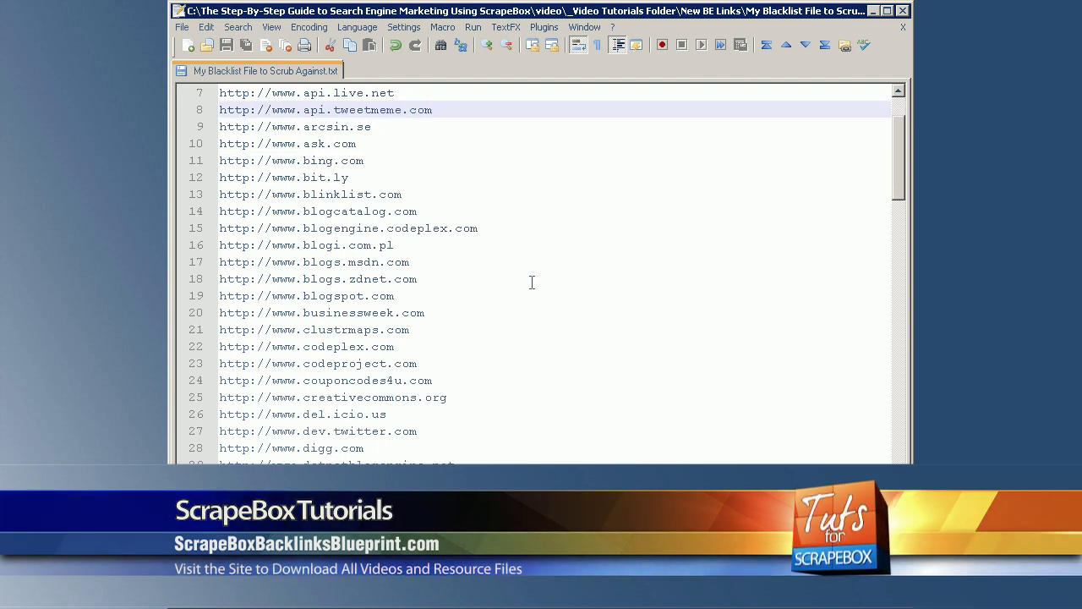
scroll(532, 282, "down", 3)
scroll(531, 282, "down", 1)
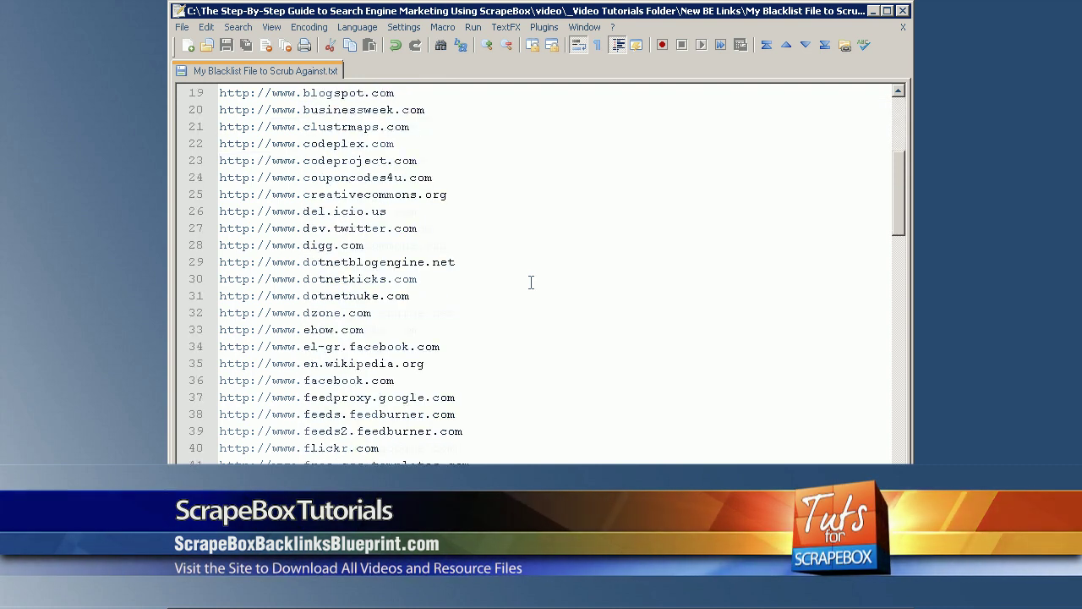
scroll(531, 282, "down", 1)
scroll(530, 282, "down", 1)
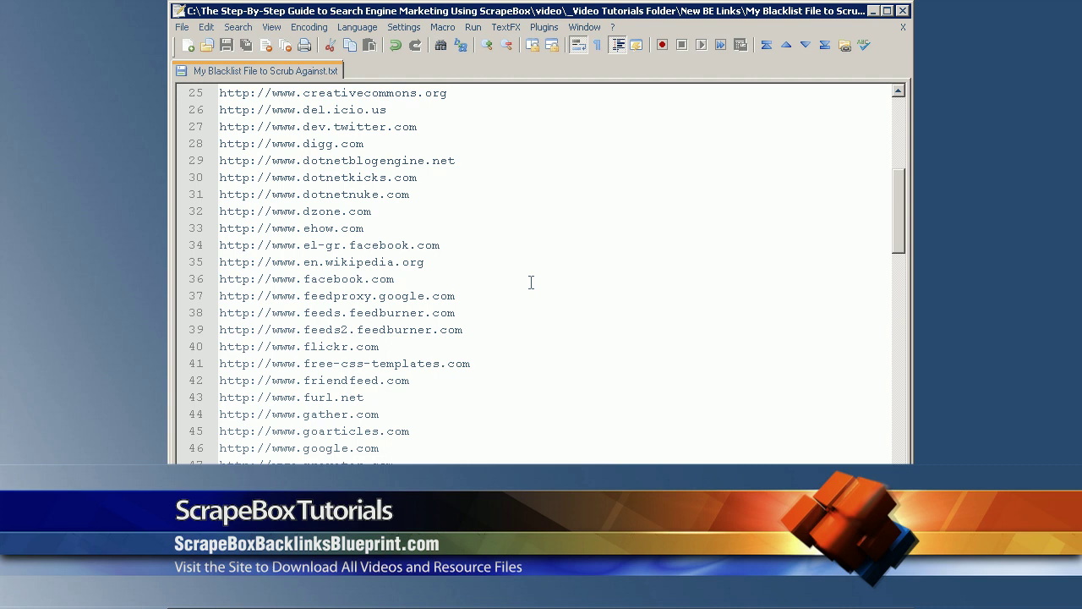
scroll(531, 282, "down", 2)
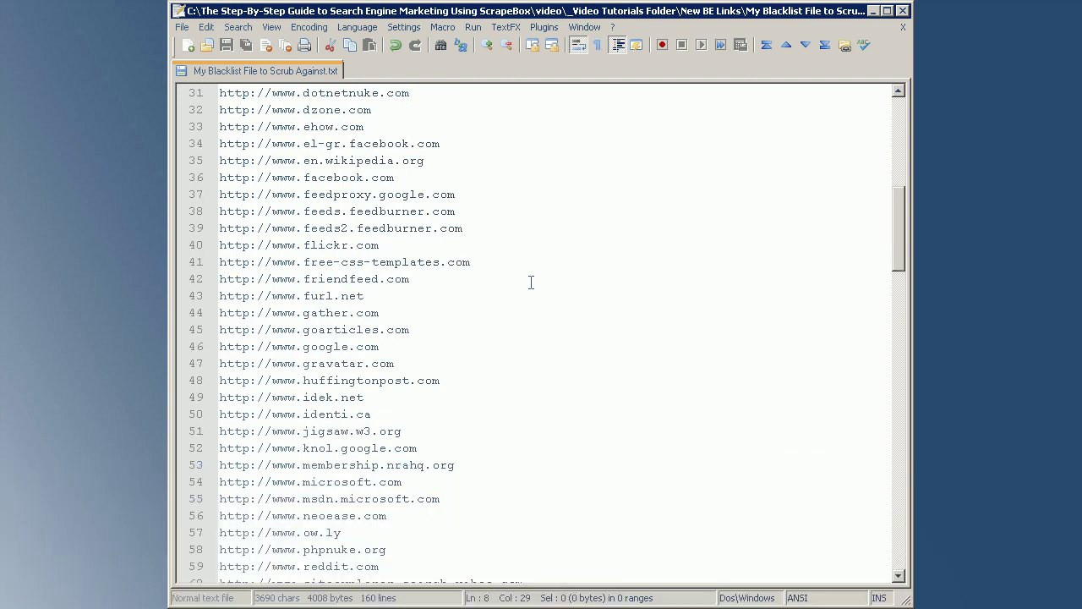
scroll(531, 282, "down", 2)
scroll(531, 283, "down", 1)
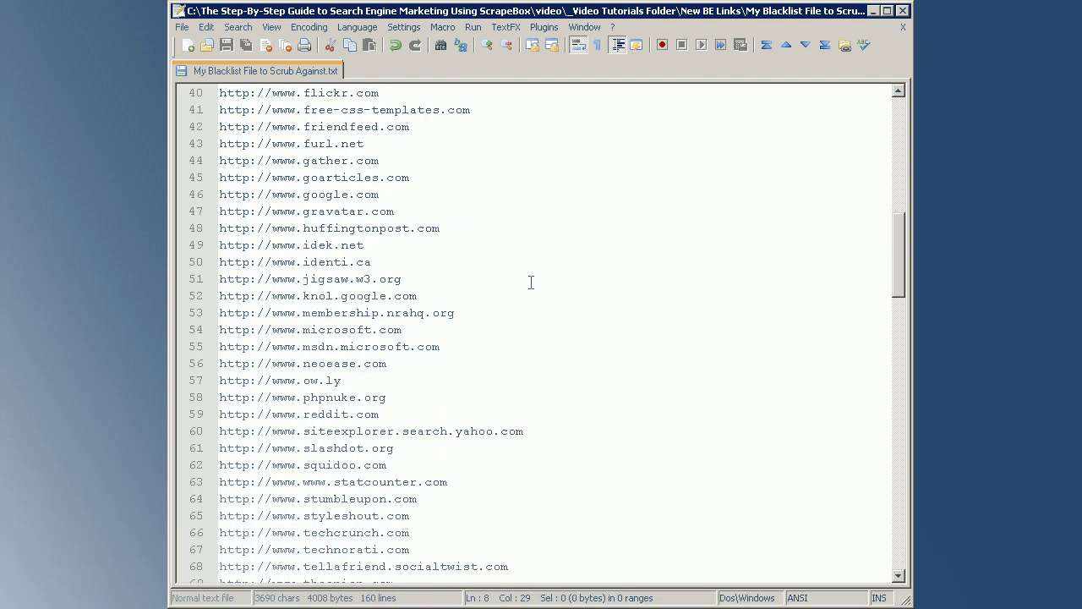
scroll(531, 283, "down", 1)
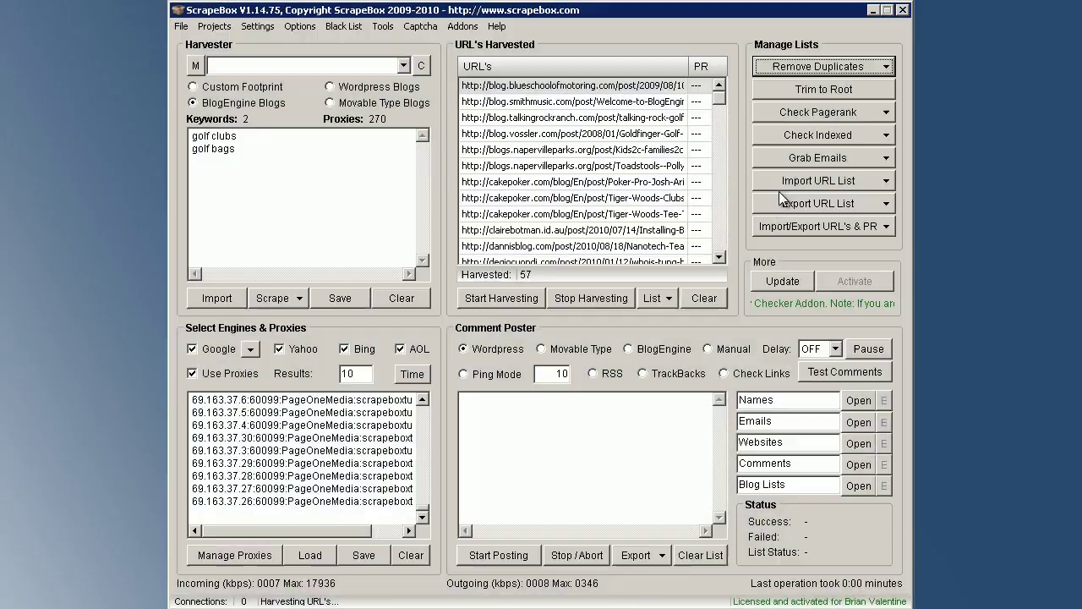
Step: In ScrapeBox, replace the current harvested URL list with the imported file "New BE Links After Link Extractor"
left_click(782, 183)
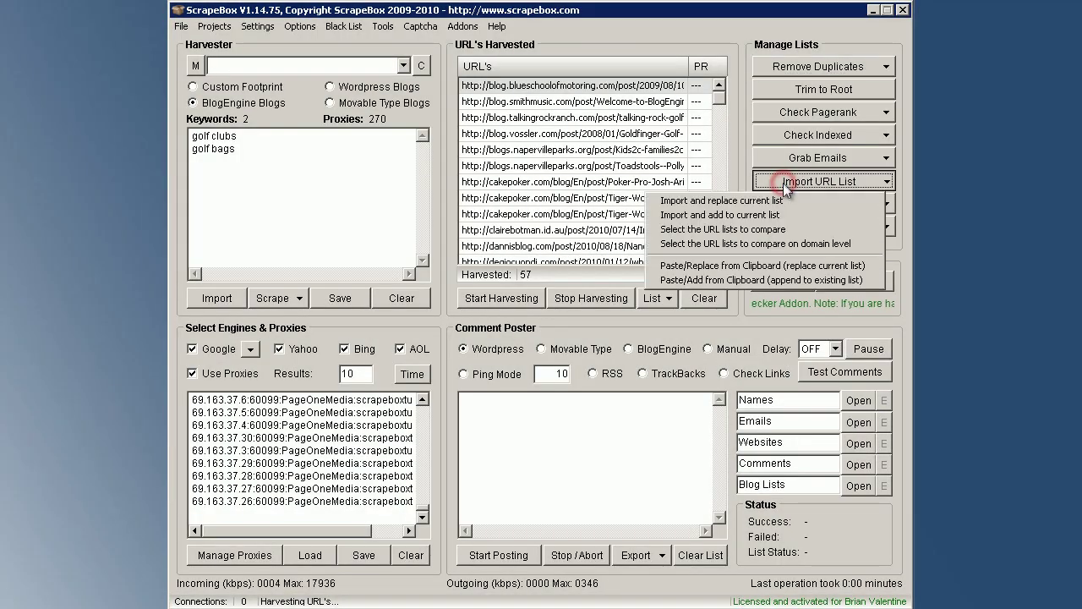
left_click(780, 203)
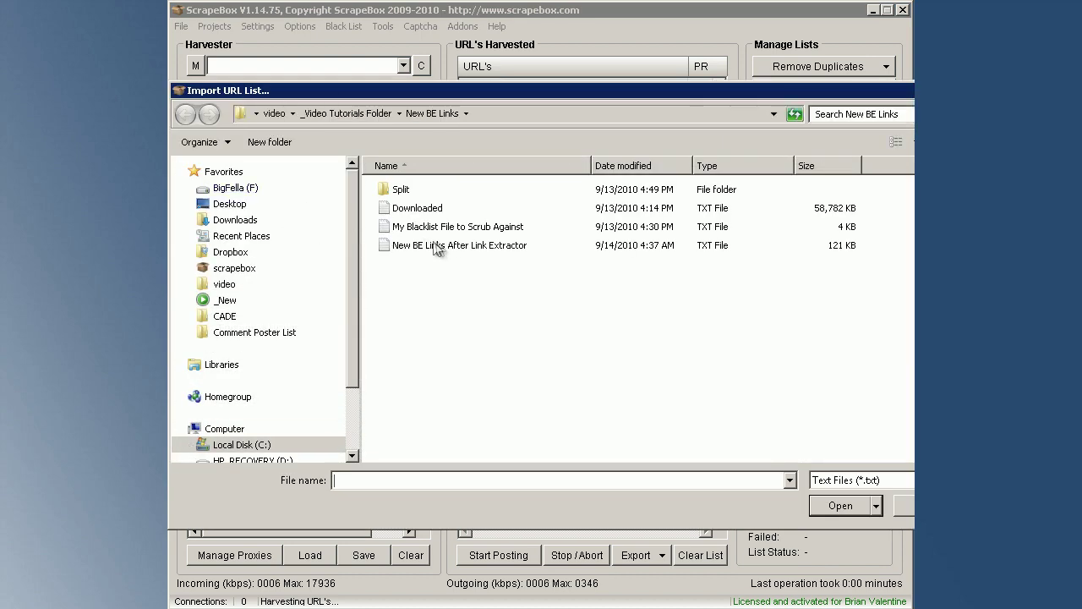
left_click(451, 247)
double_click(450, 245)
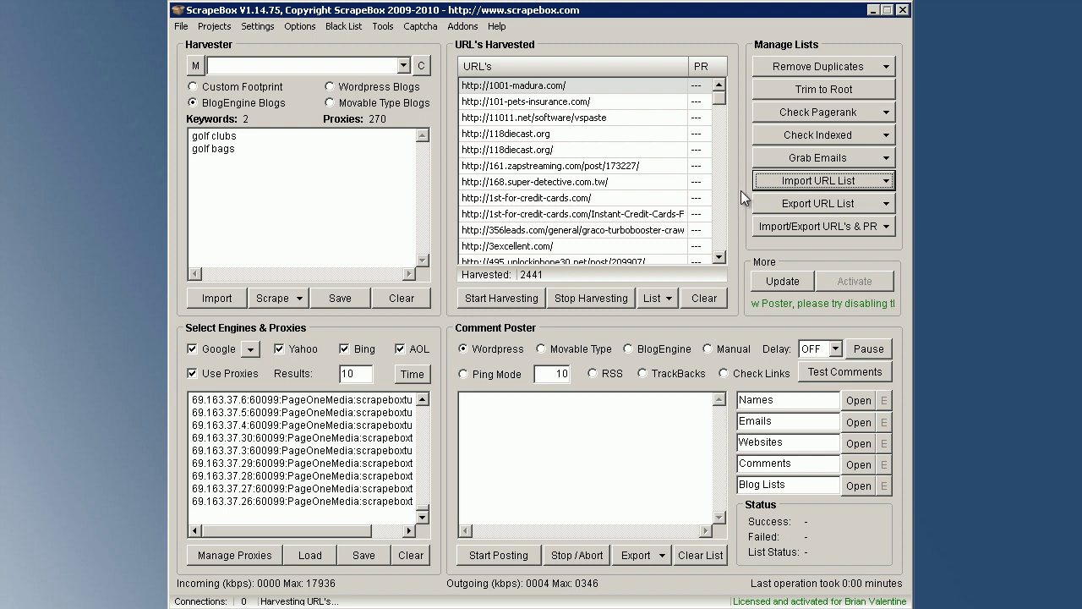
Step: Compare the harvested URL list on domain level against My Blacklist File to Scrub Against to remove the matching URLs
left_click(760, 181)
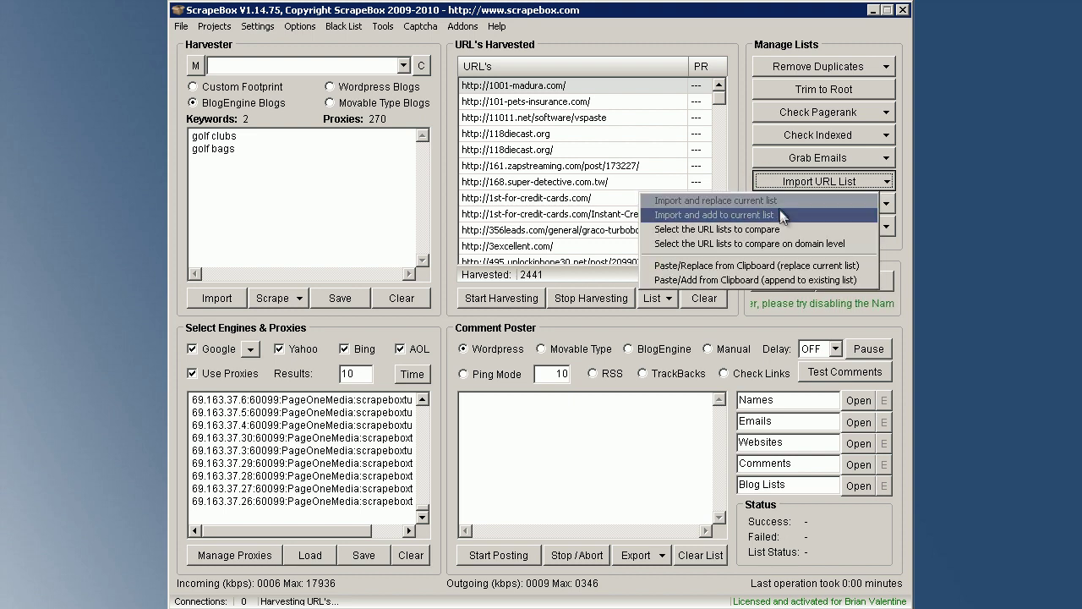
left_click(764, 245)
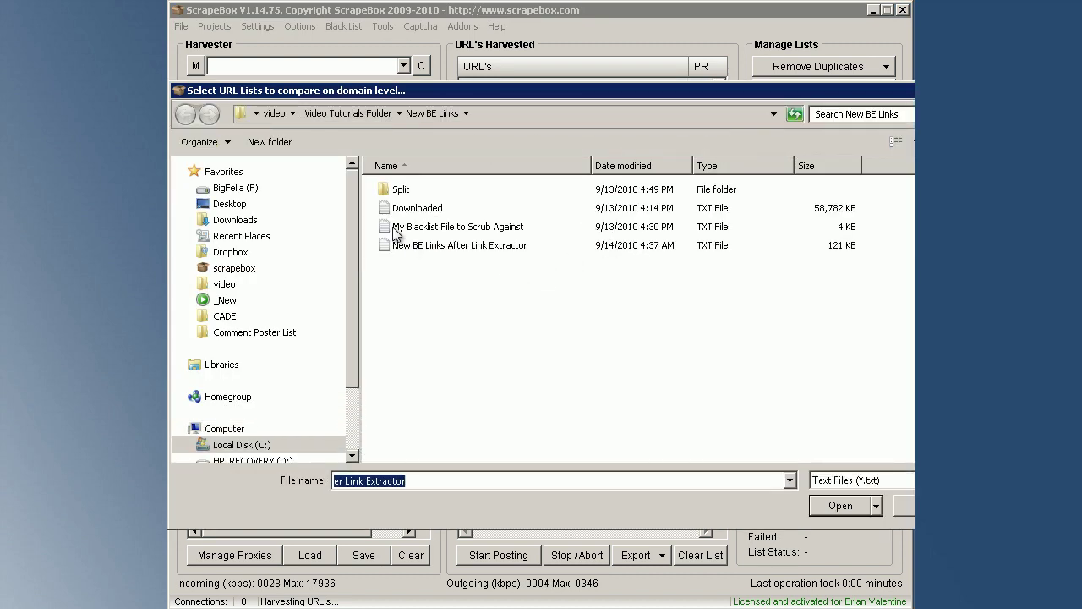
left_click(397, 228)
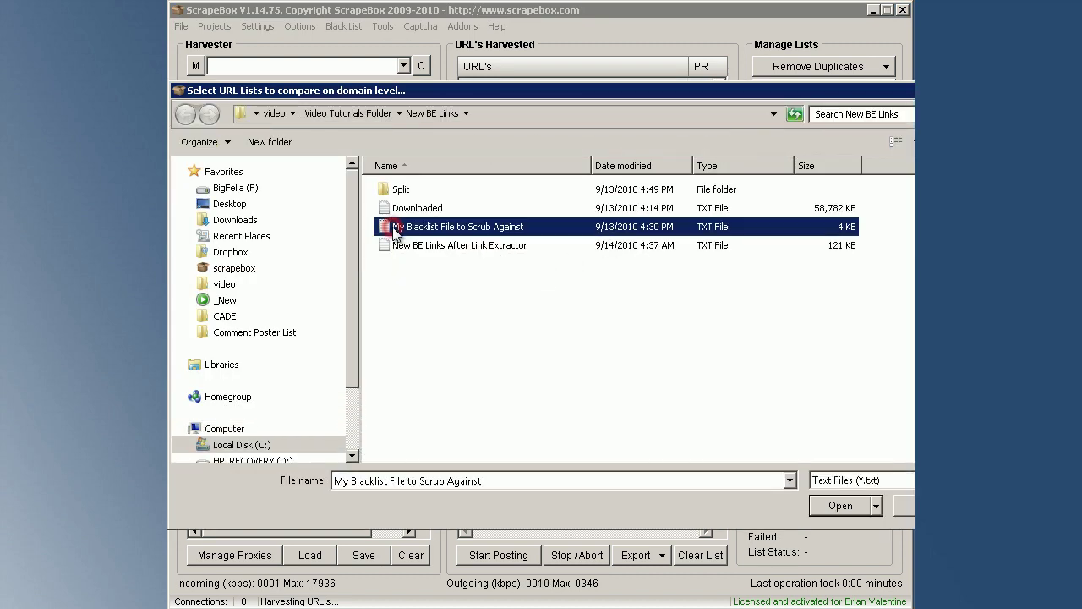
double_click(474, 225)
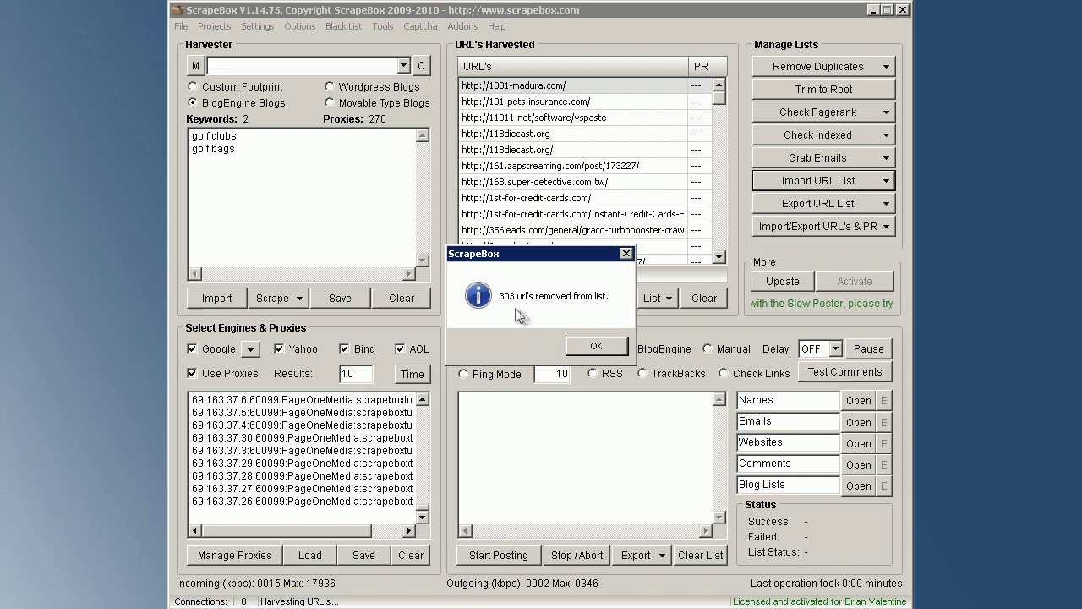
left_click(589, 346)
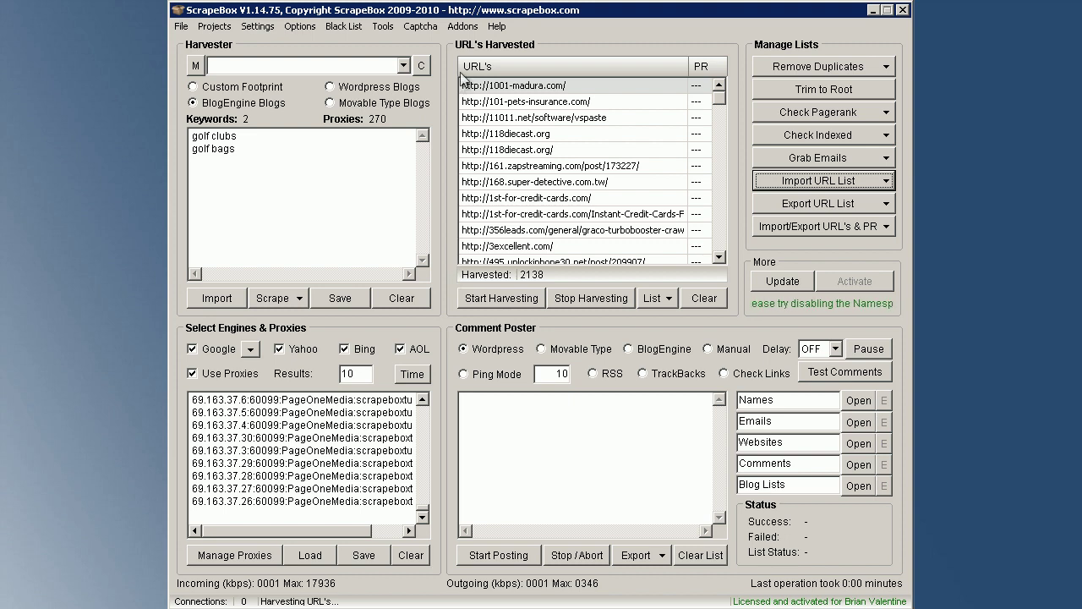
Step: Start the ScrapeBox Backlink Checker addon and load the URLs from the ScrapeBox harvester into it
left_click(463, 26)
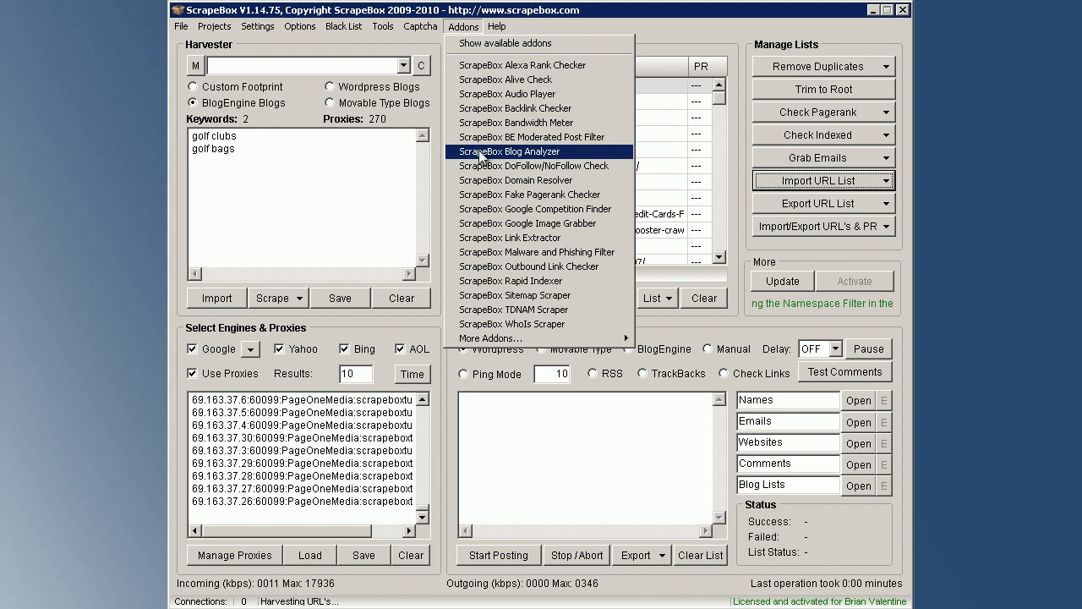
left_click(479, 108)
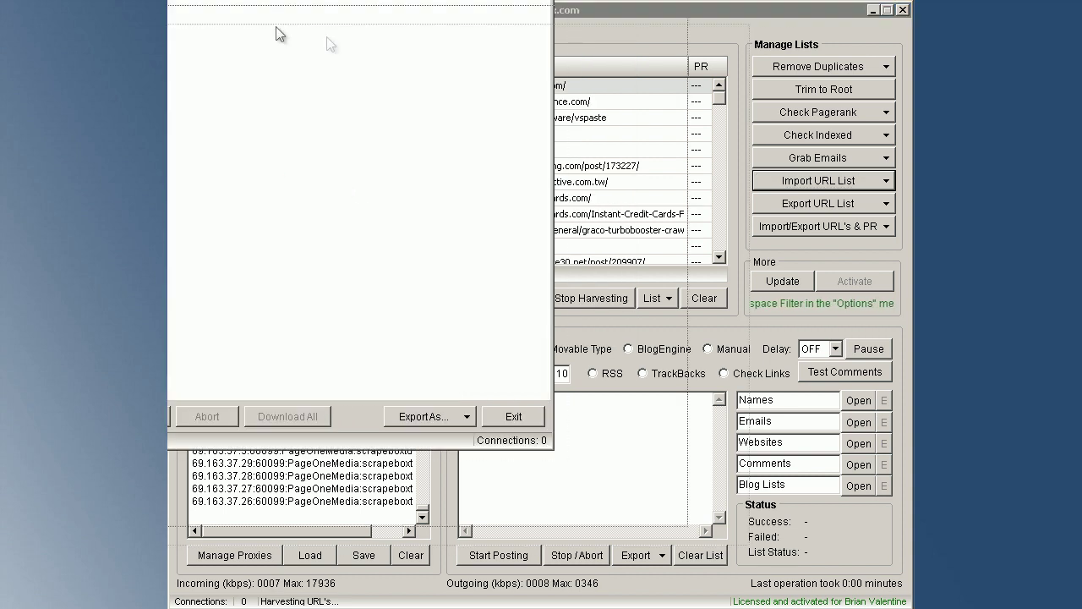
left_click_drag(278, 31, 447, 52)
left_click(271, 521)
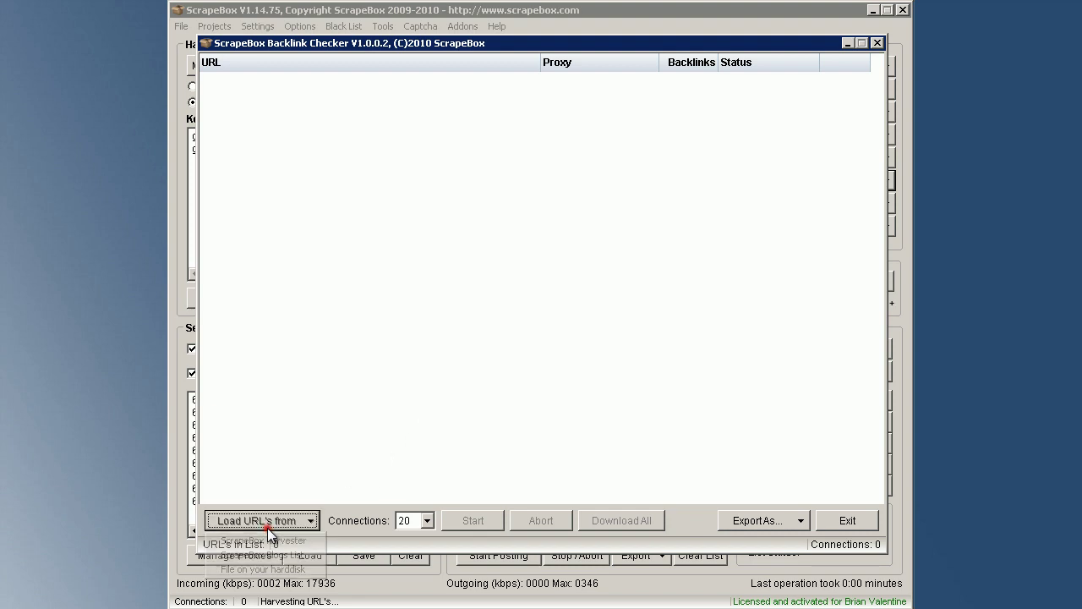
left_click(269, 540)
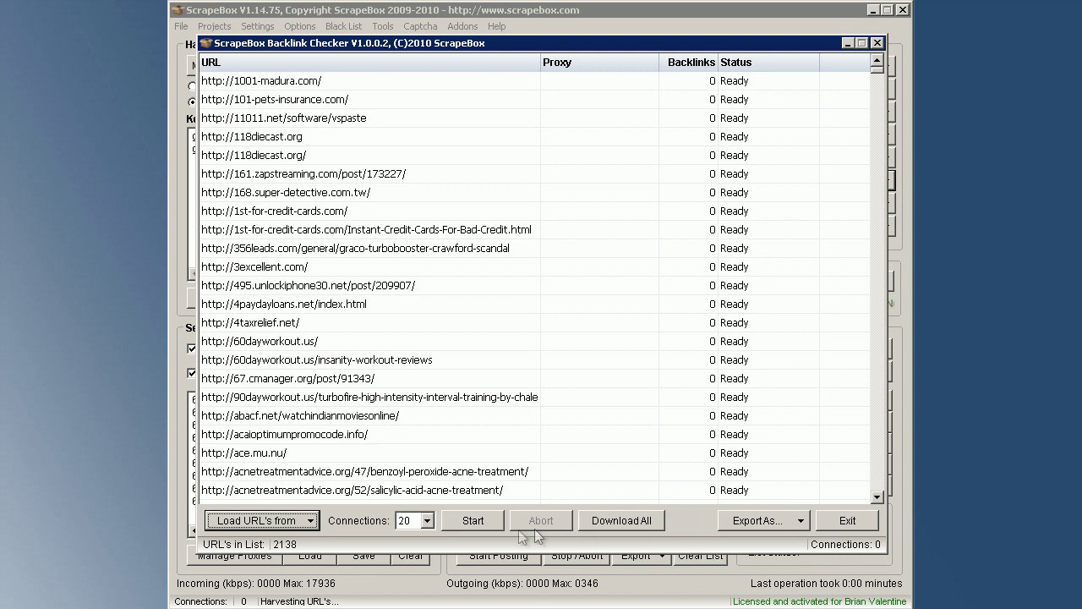
Step: Set the Backlink Checker's connections to 176 and run the backlink check on the loaded URLs
left_click(427, 520)
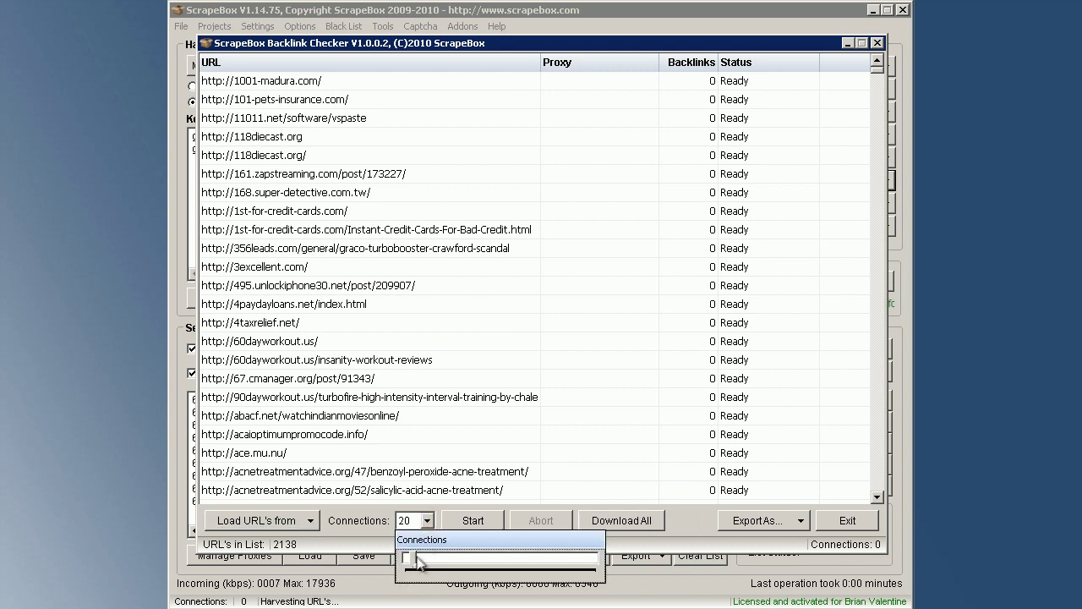
left_click_drag(415, 557, 474, 560)
left_click(370, 530)
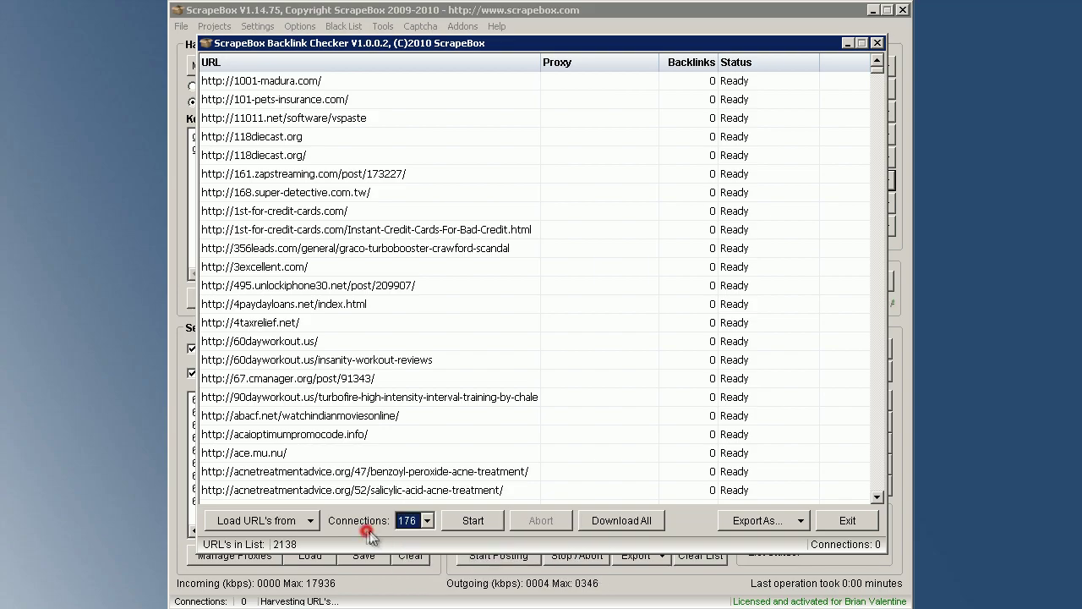
left_click(457, 524)
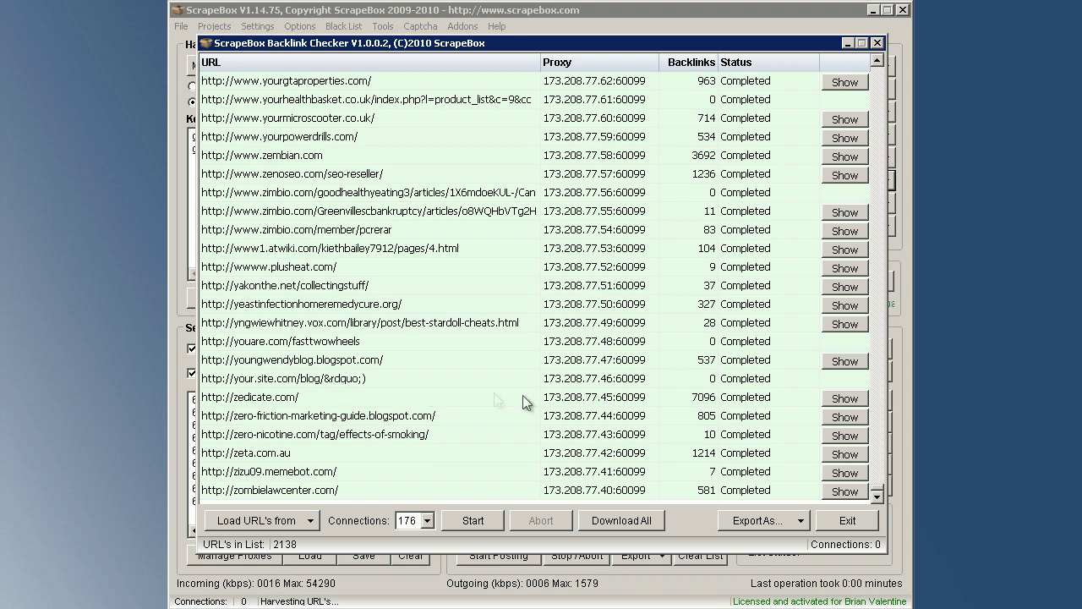
Step: Download all found backlinks and save them as the text file "downloaded backlinks" in the New BE Links folder
left_click(634, 520)
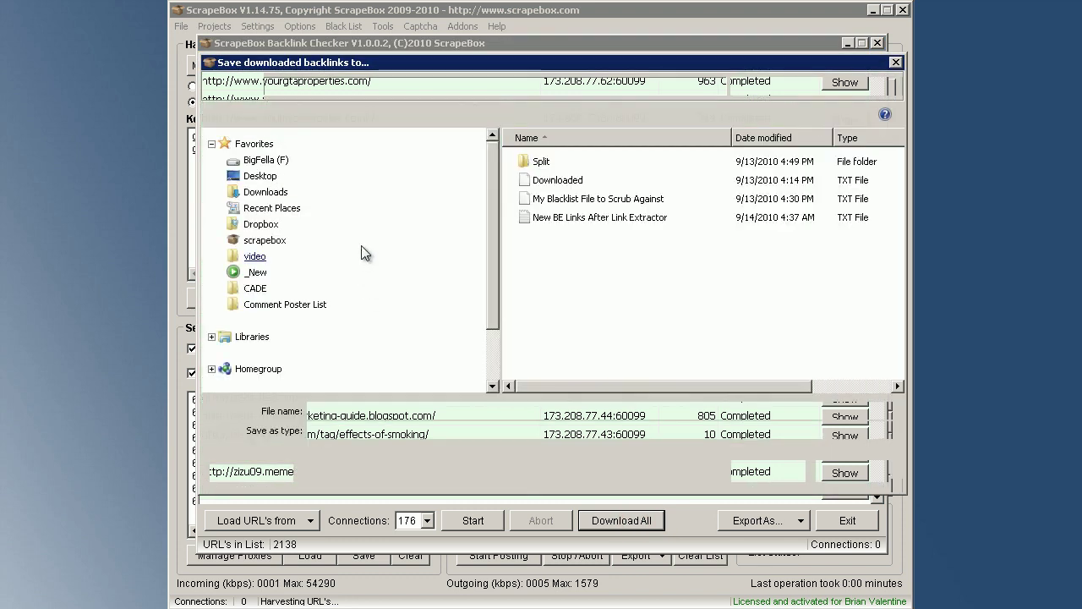
left_click(497, 410)
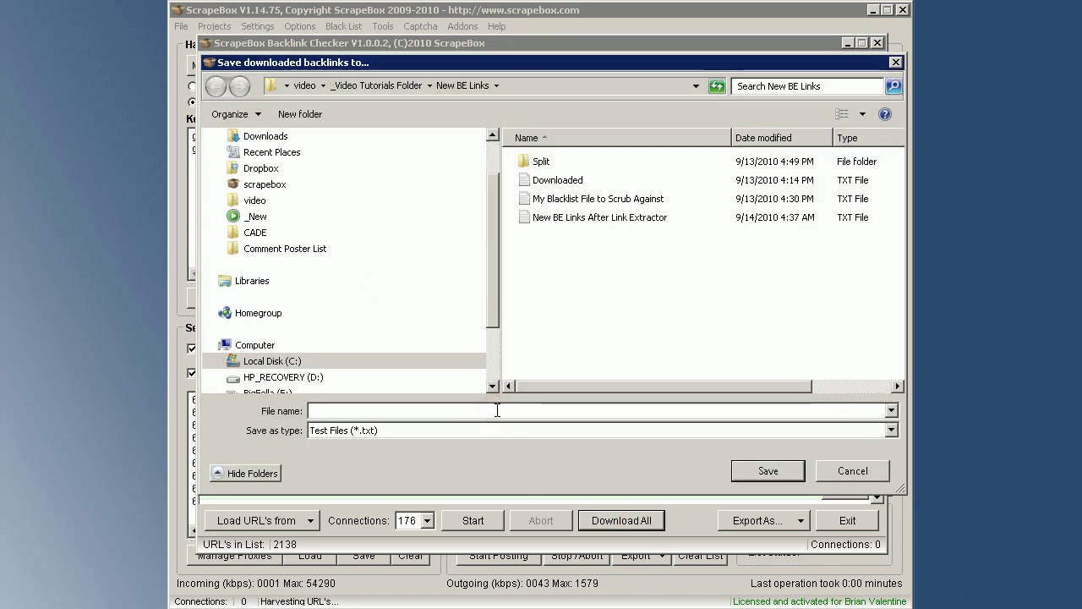
type("downlo")
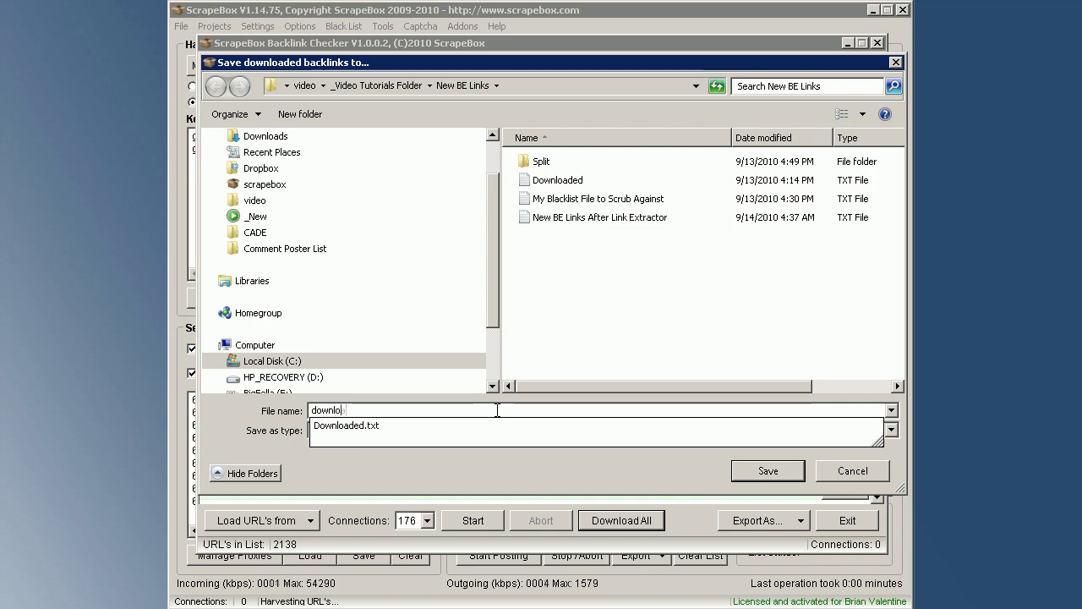
type("aded ")
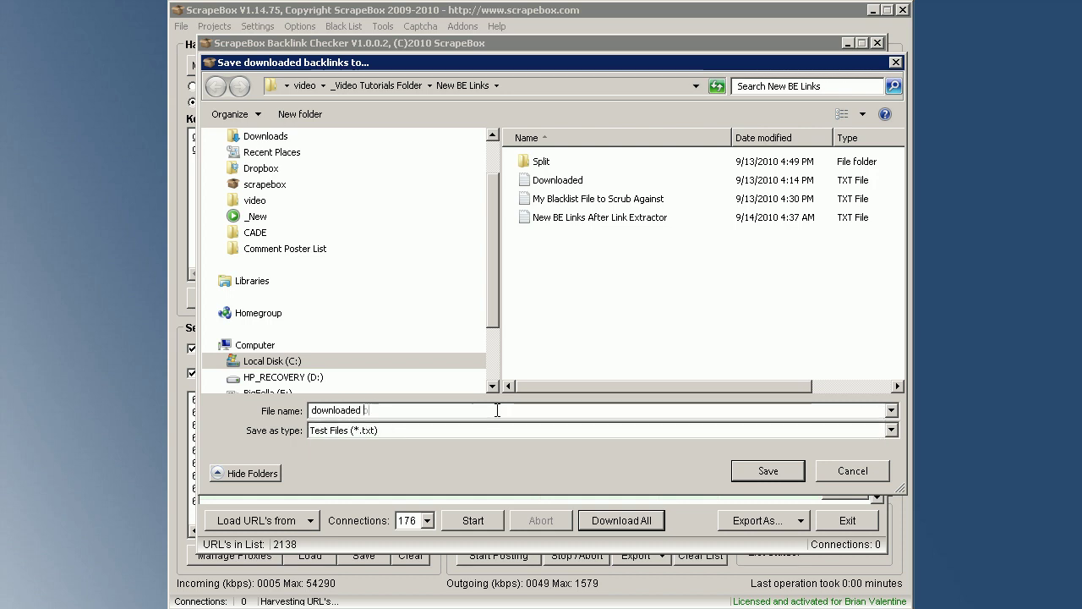
type("backlinks")
left_click(767, 471)
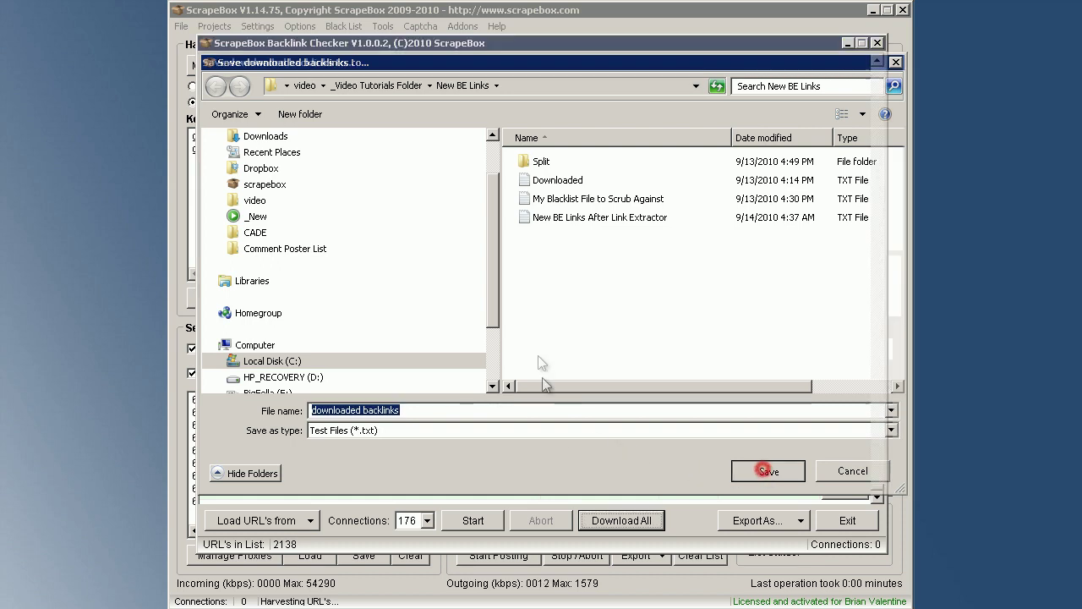